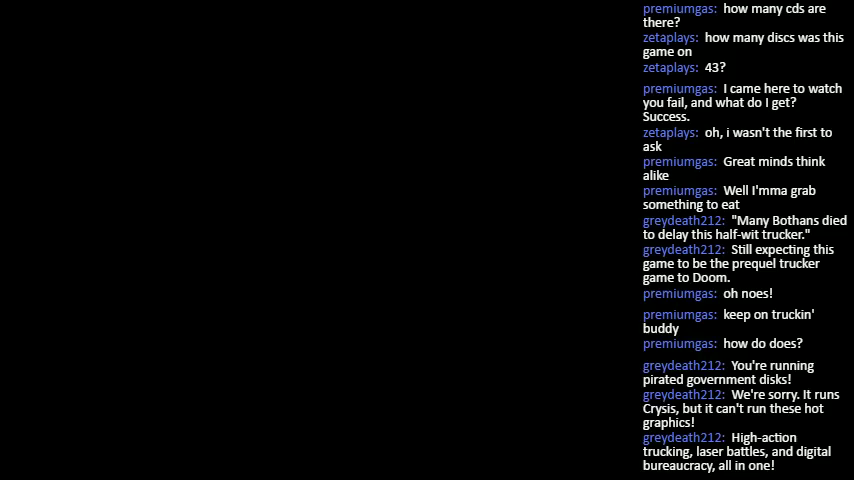
Choose TECH DATA in the Options menu to bring up the enemy craft profiles, starting with SAP
key("Down")
key("Up")
key("Up")
key("Down")
key("Down")
key("Right")
key("Up")
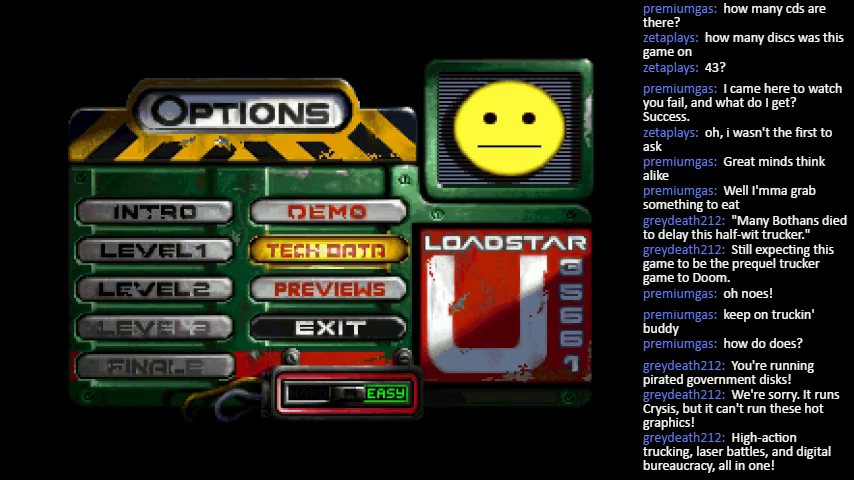
key("Down")
key("Up")
key("Up")
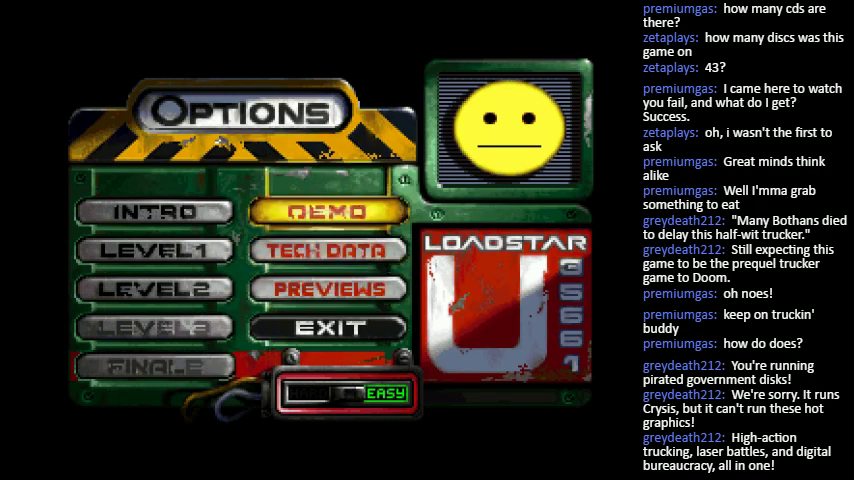
key("Down")
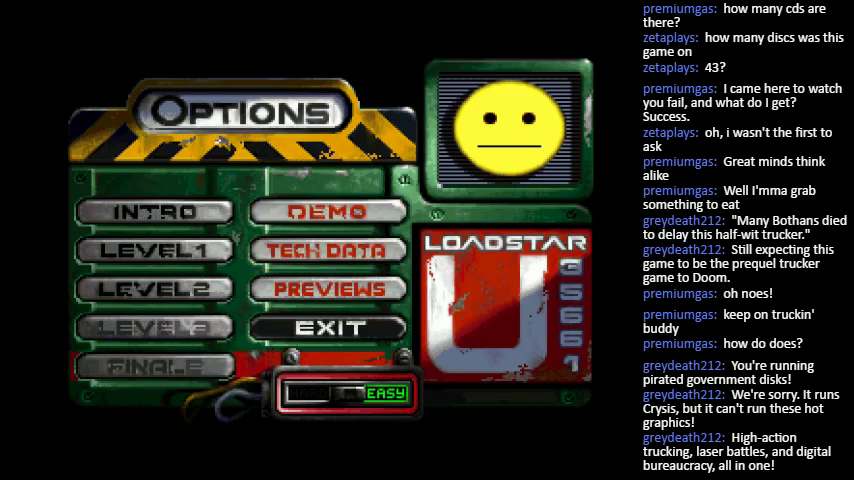
key("Return")
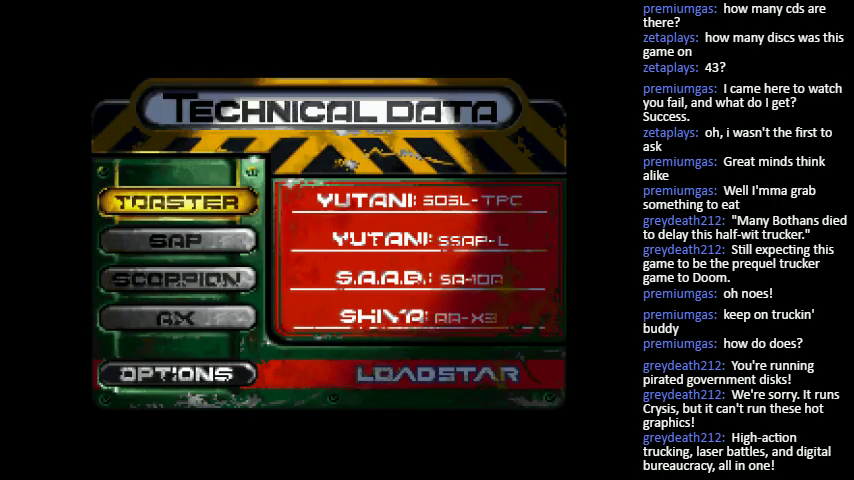
Play the SAP profile showing the rotating Y-8 police craft model
key("Down")
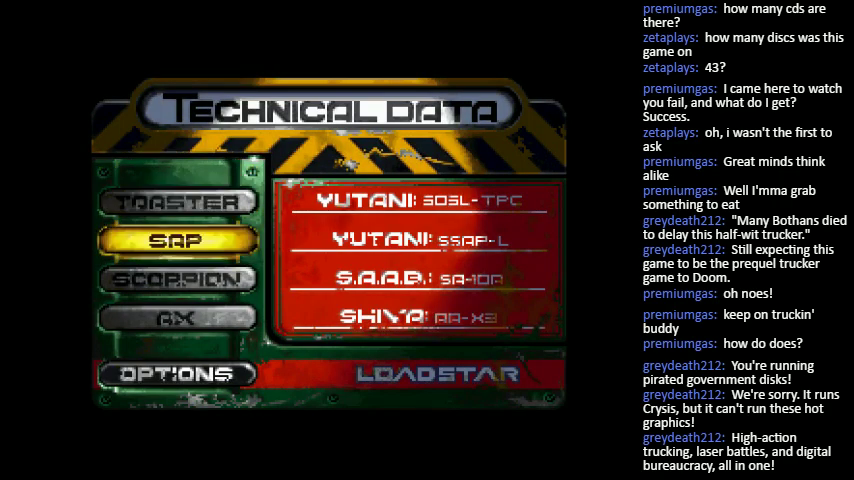
key("Return")
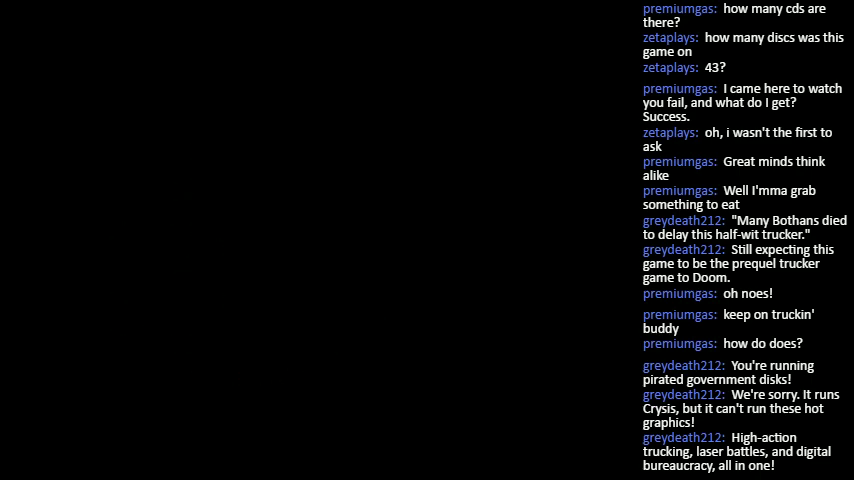
Play the SCORPION profile's orange craft model until the Technical Data list returns
key("Down")
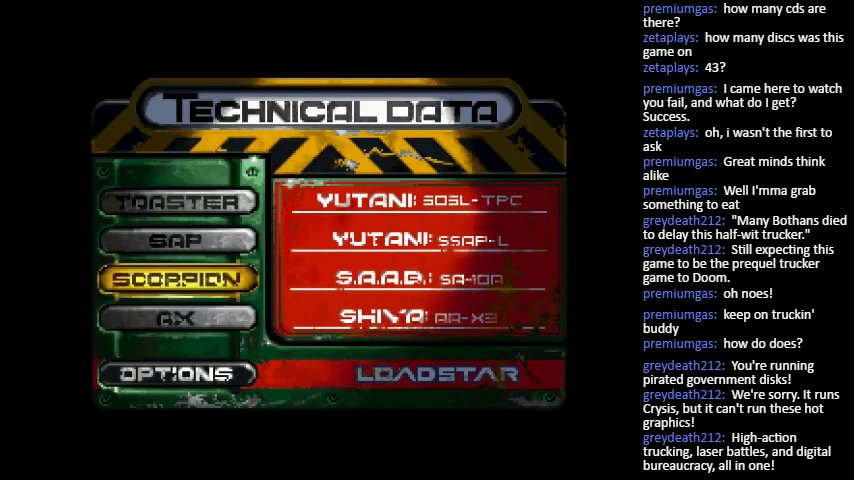
key("Return")
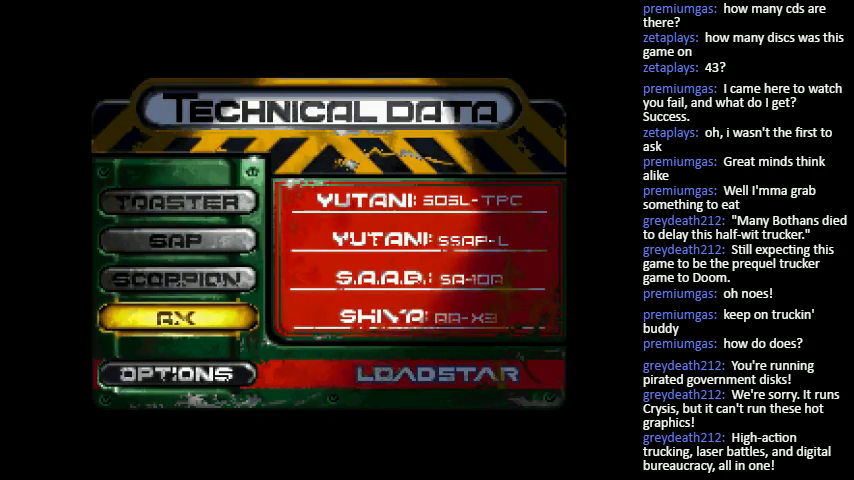
Return from Technical Data to the Options menu and start DEMO
key("Down")
key("Return")
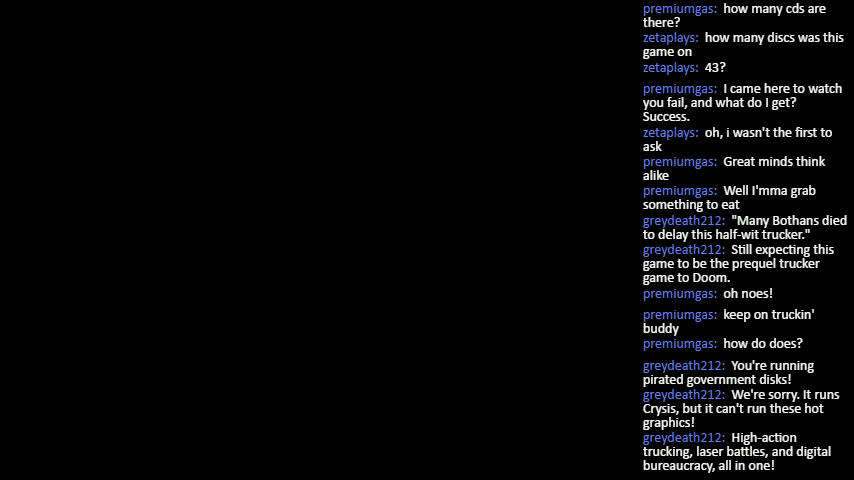
key("Down")
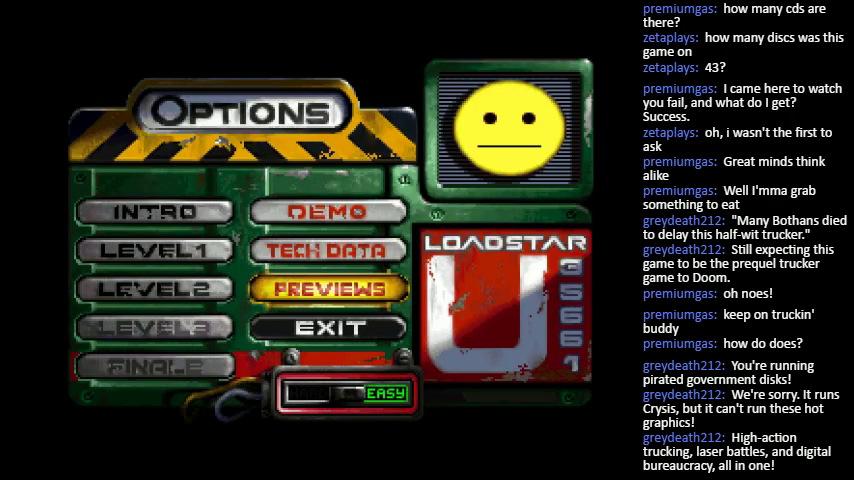
key("Up")
key("Up")
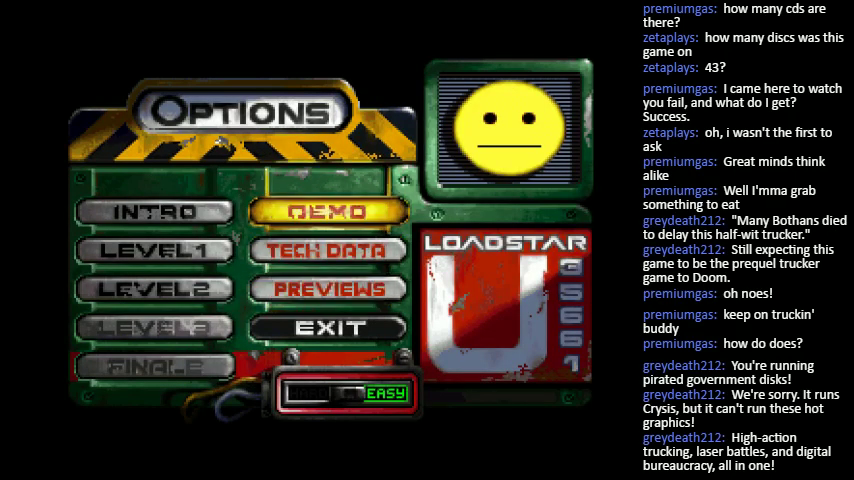
key("Return")
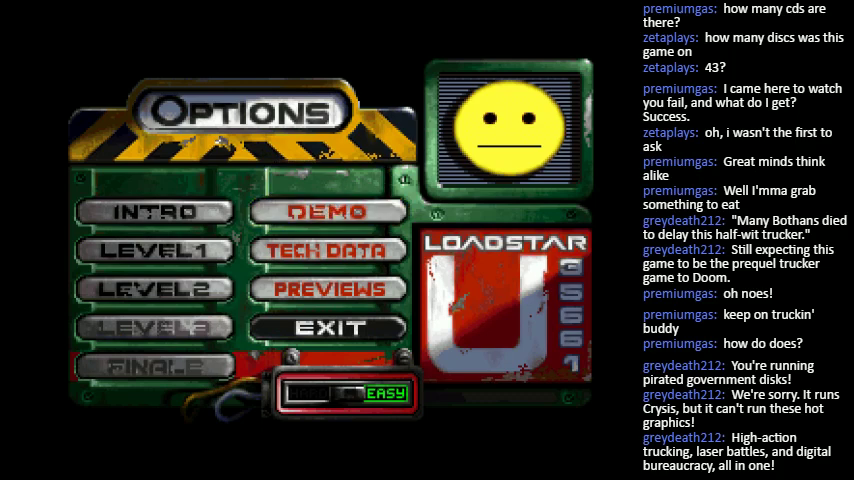